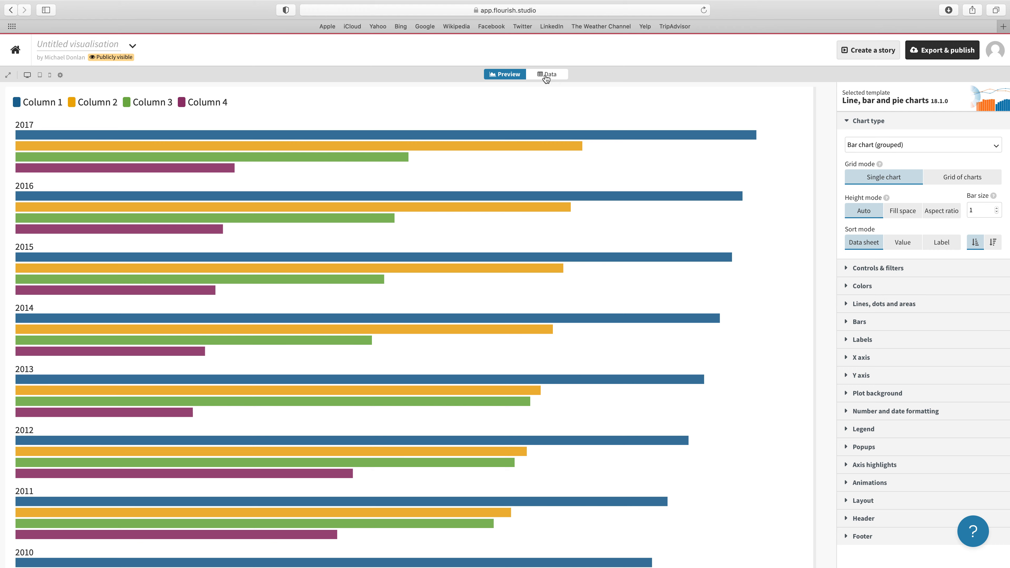
Upload the workbook VIC3002 Sample Flourish Data.xlsx from the Desktop as the chart's data source
click(546, 76)
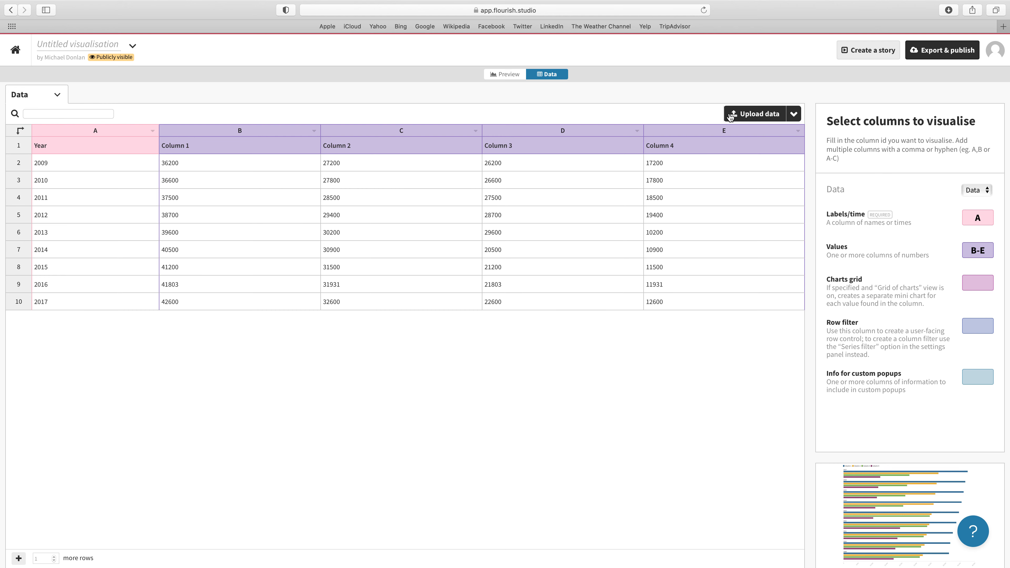
click(754, 113)
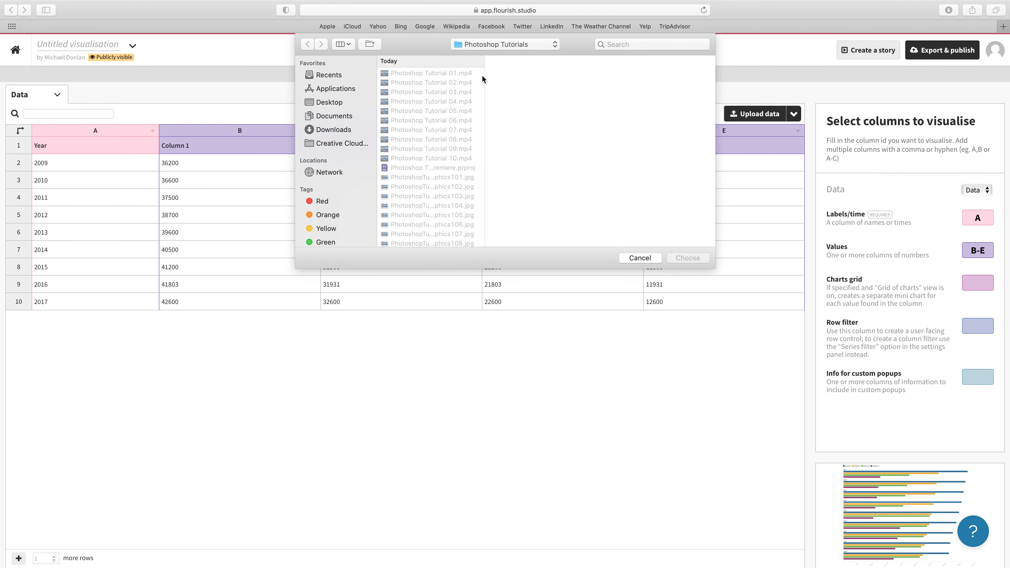
click(326, 104)
scroll(442, 111, down, 1)
scroll(425, 112, up, 1)
click(402, 103)
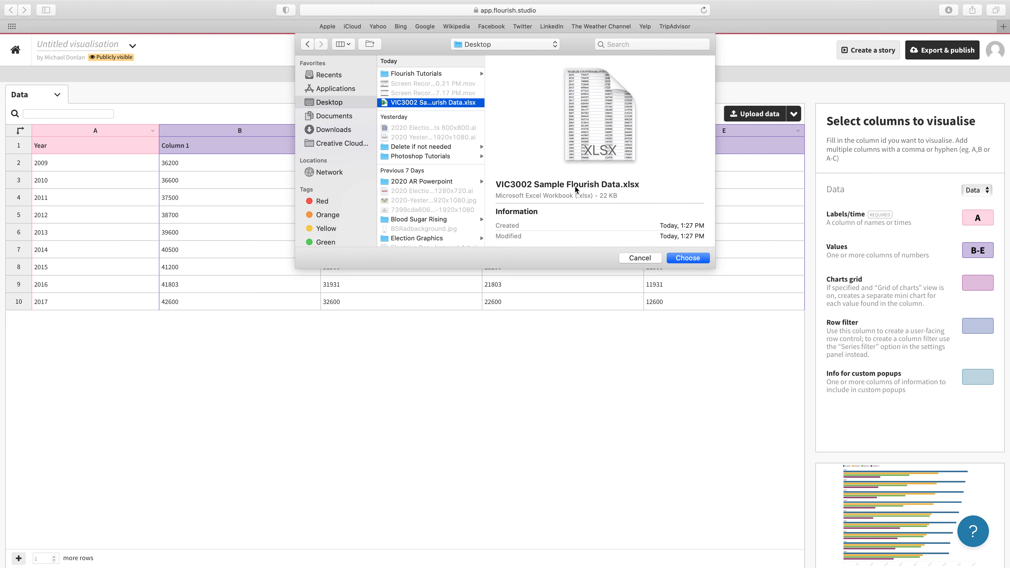
click(688, 258)
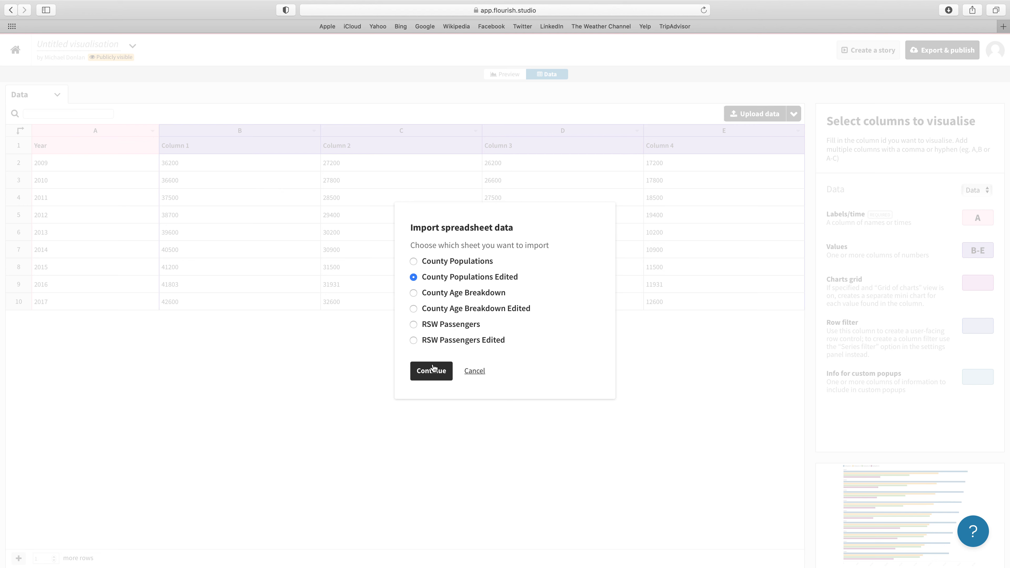
Import the County Populations Edited sheet publicly, replacing the sample data, and continue to column selection
click(433, 378)
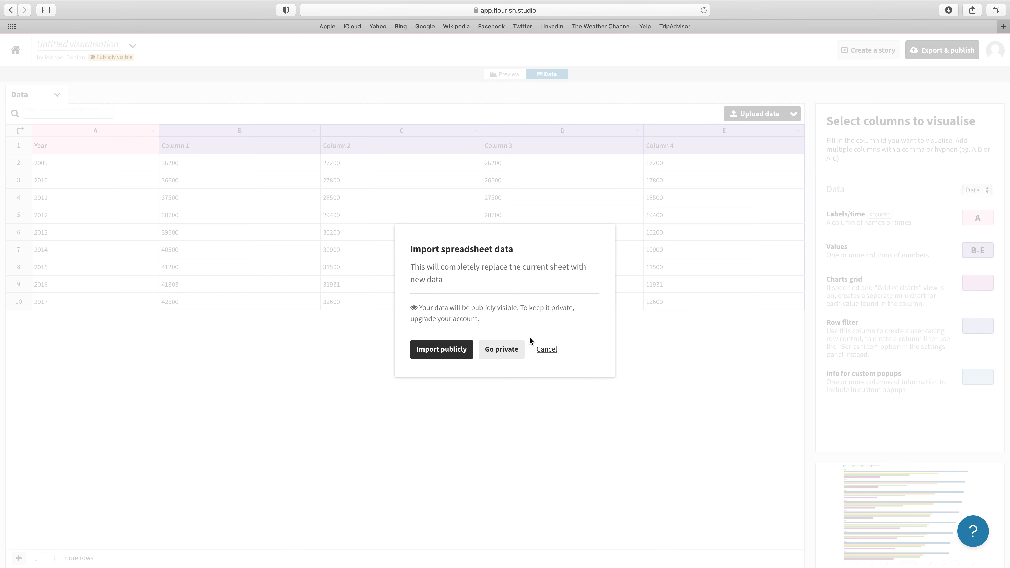
click(430, 352)
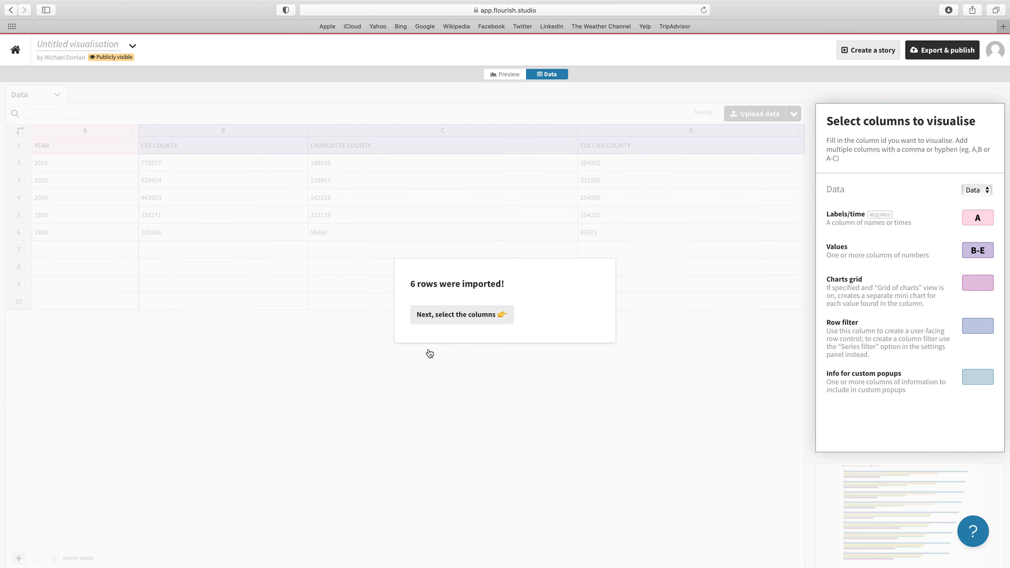
click(474, 319)
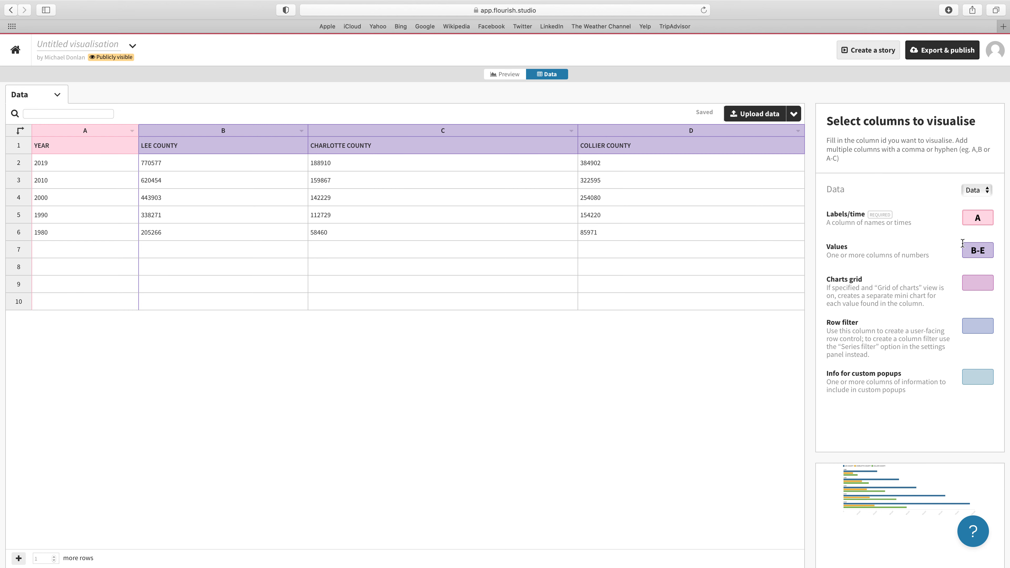
Set the Values columns to B-D for the imported county population data
double_click(985, 250)
text(D)
click(668, 353)
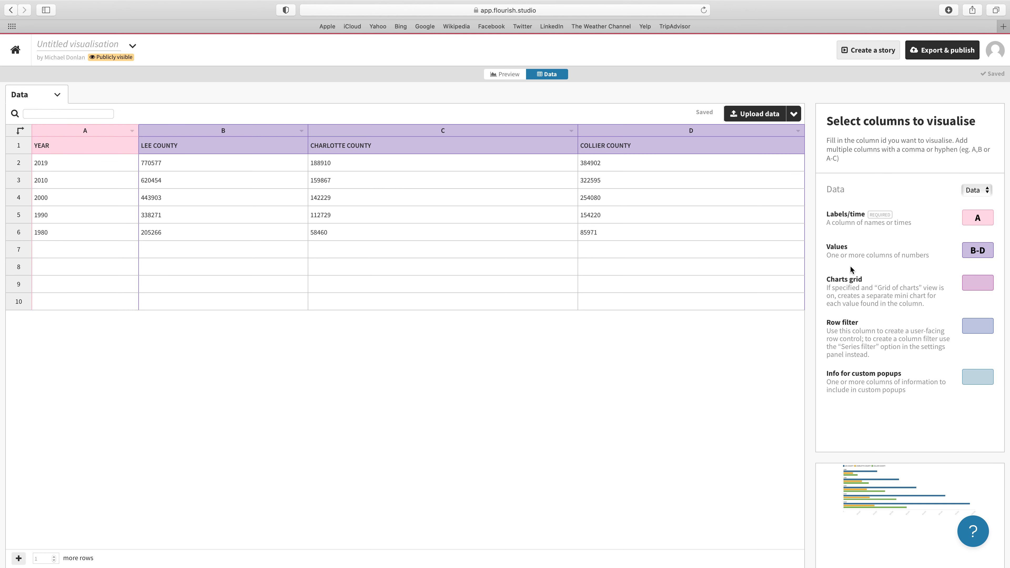
Return to the chart preview and split the single grouped bar chart into a grid of charts
click(510, 77)
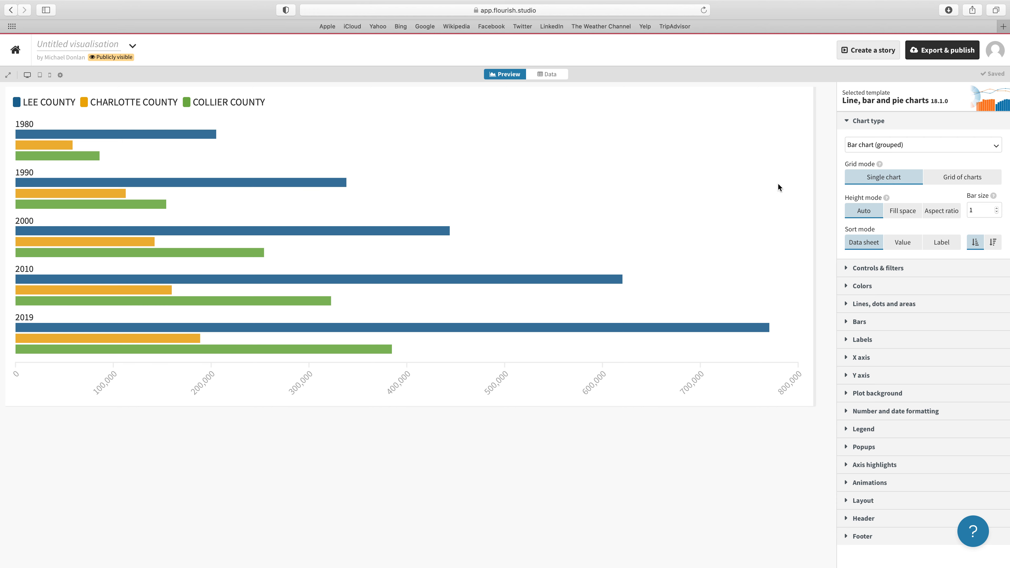
click(957, 177)
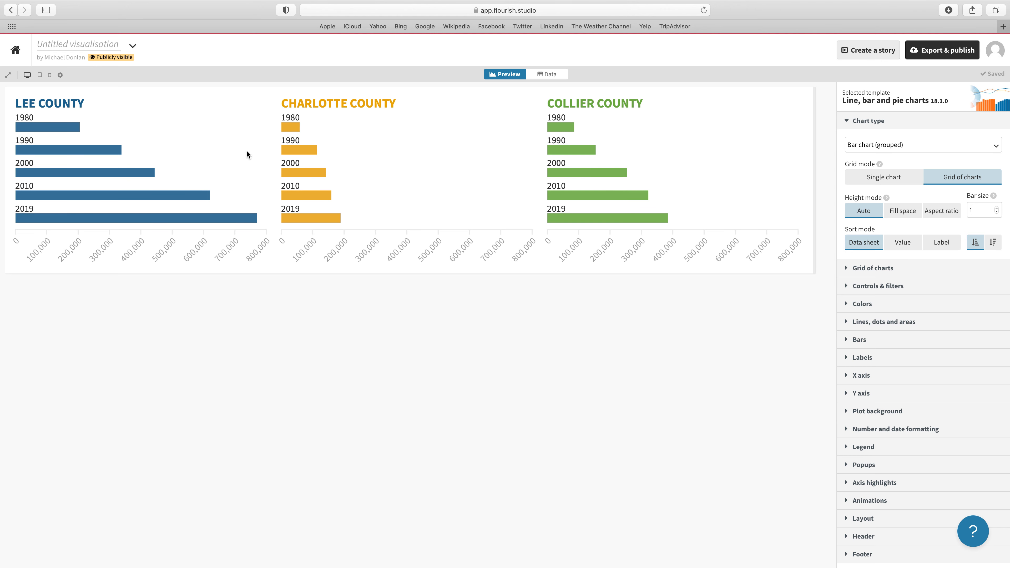
mouse_move(621, 194)
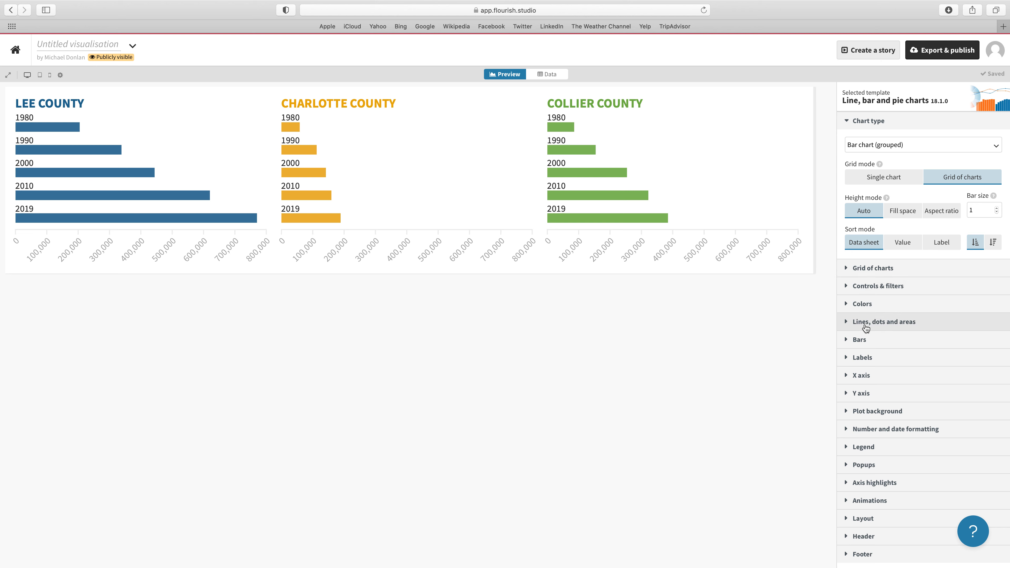
Enter "Southwest Florida County Population Growth" as the title in the chart's header
scroll(865, 328, down, 2)
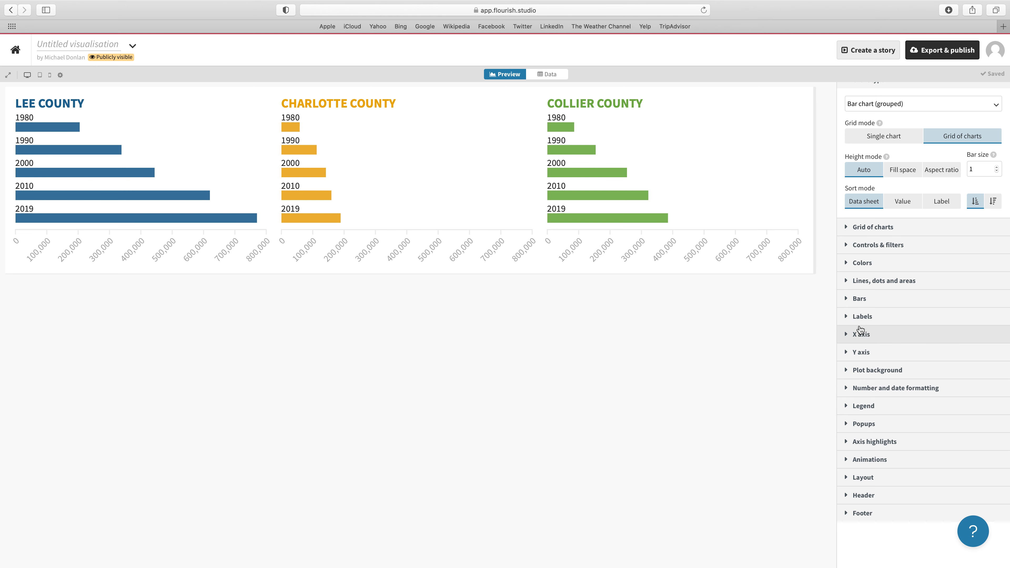
click(847, 496)
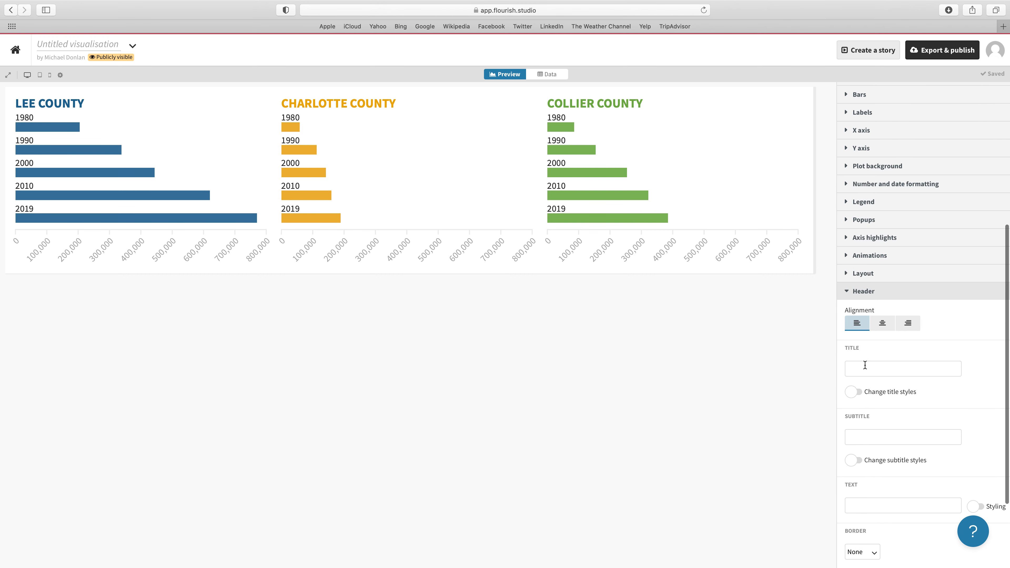
click(865, 365)
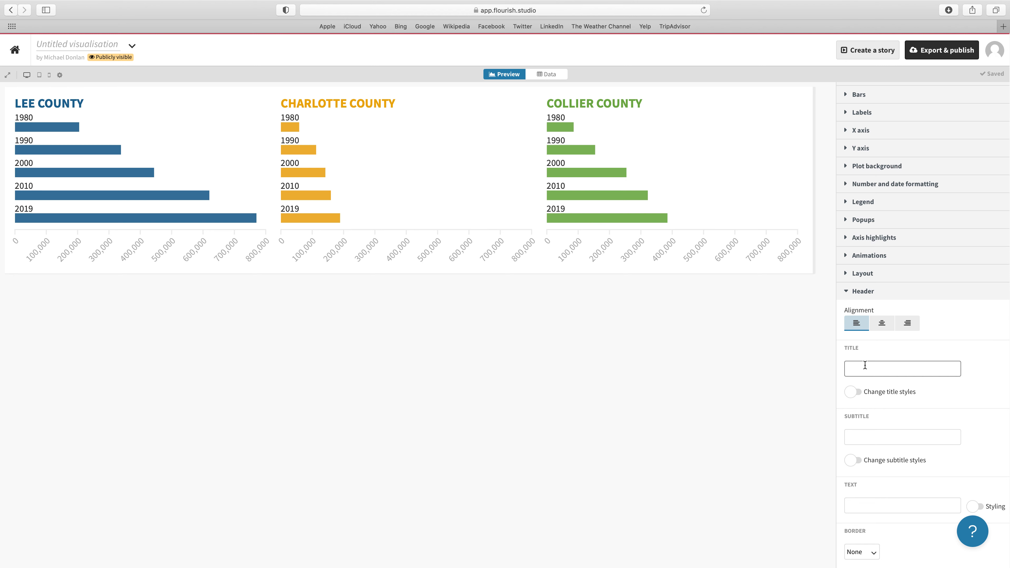
text(Sout)
text(hwe)
text(st Florida County)
text( Polulation)
text( Growth)
click(915, 369)
key(BackSpace)
key(BackSpace)
text(p)
key(BackSpace)
text(op)
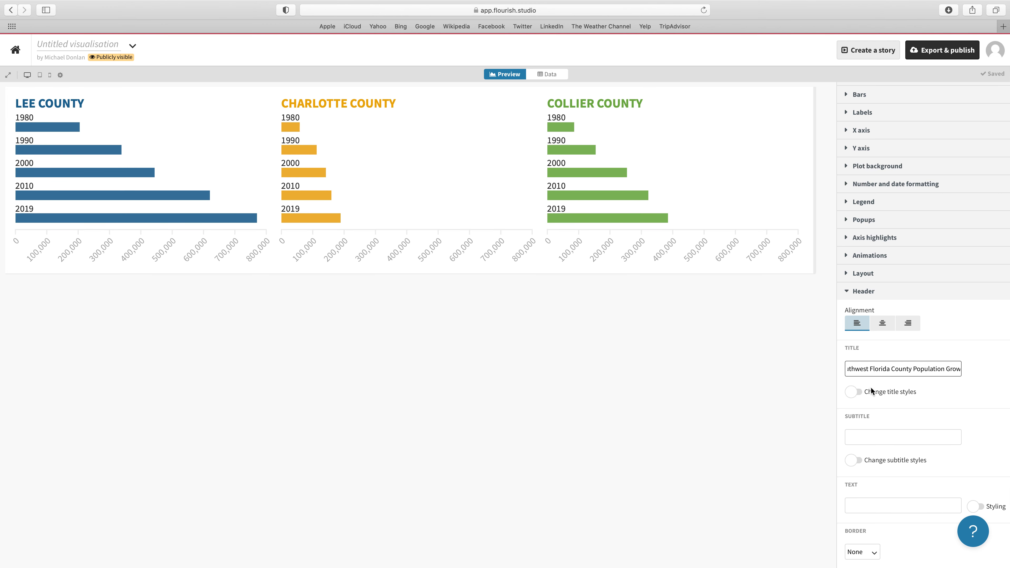
Add "1980-2019" as the header text beneath the chart title
scroll(880, 392, down, 1)
scroll(881, 392, down, 5)
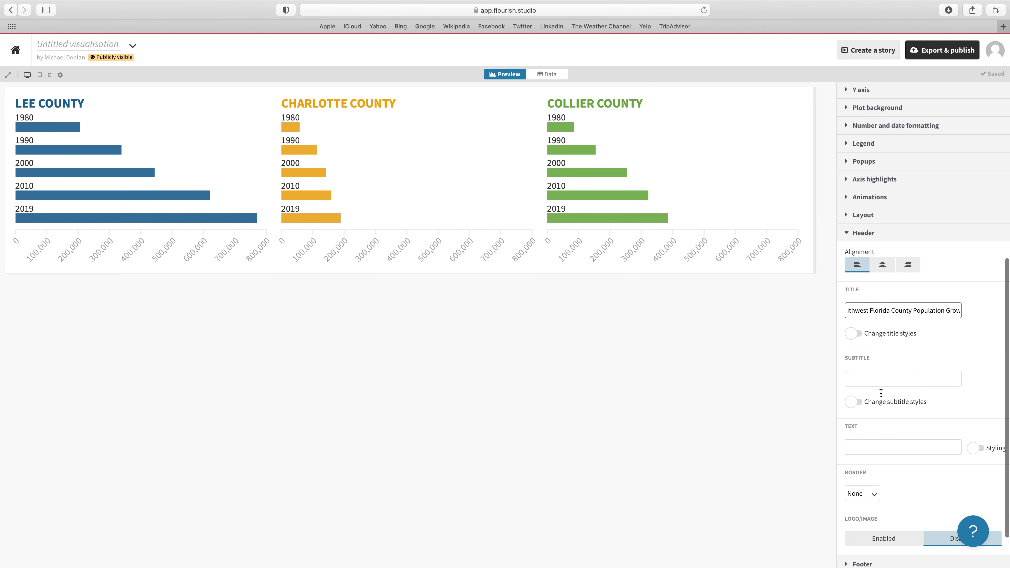
scroll(881, 393, down, 2)
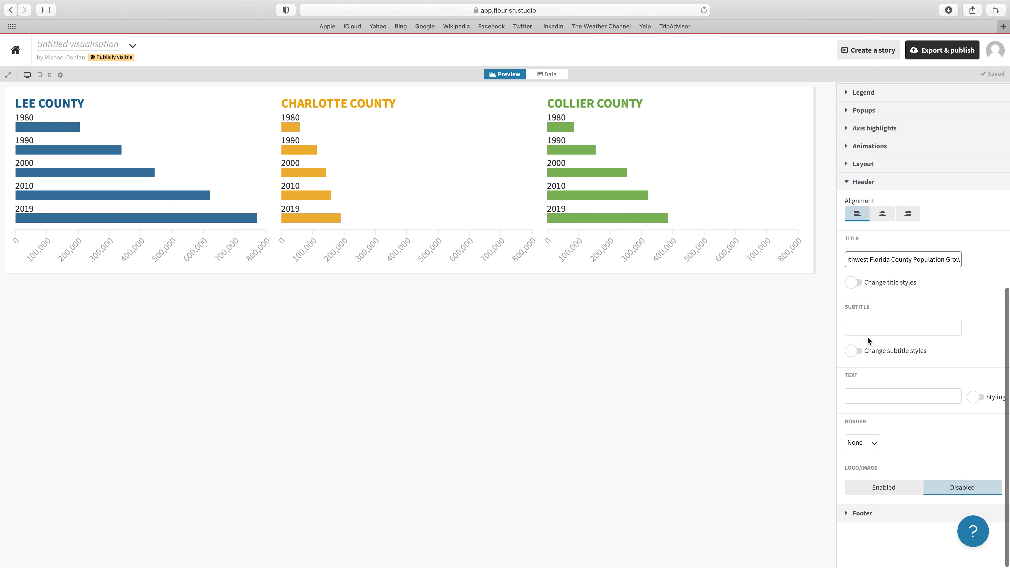
click(858, 400)
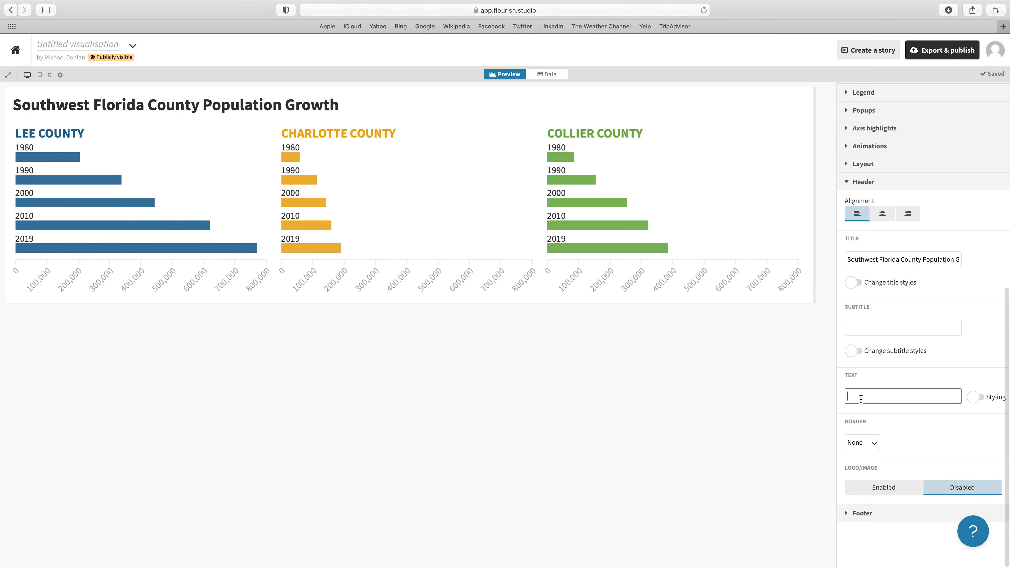
text(1980-2019)
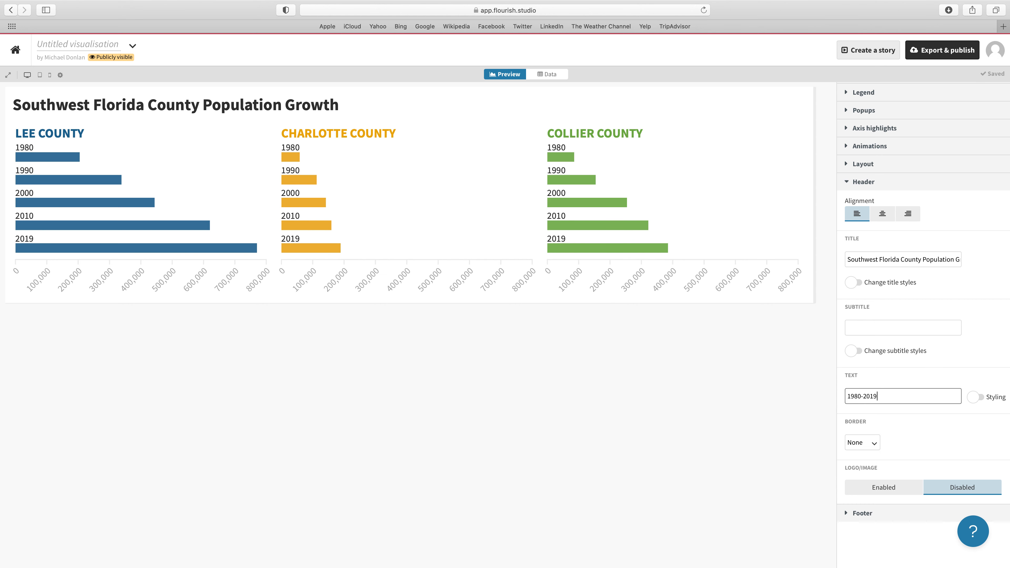
scroll(904, 376, down, 1)
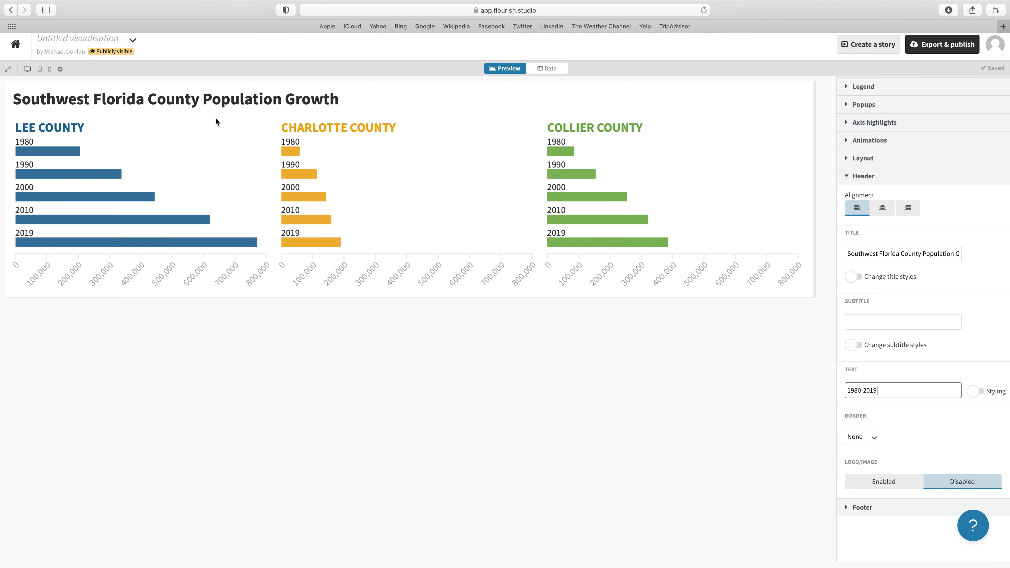
key(Return)
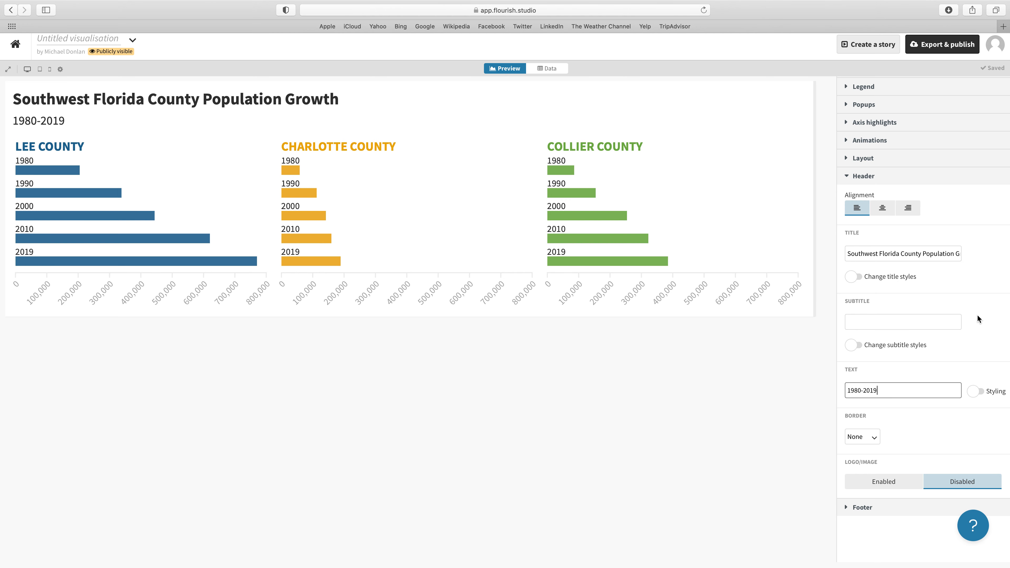
Close the header settings and enter "Source: U.S. Census Bureau" as the footer's primary note
scroll(901, 394, down, 1)
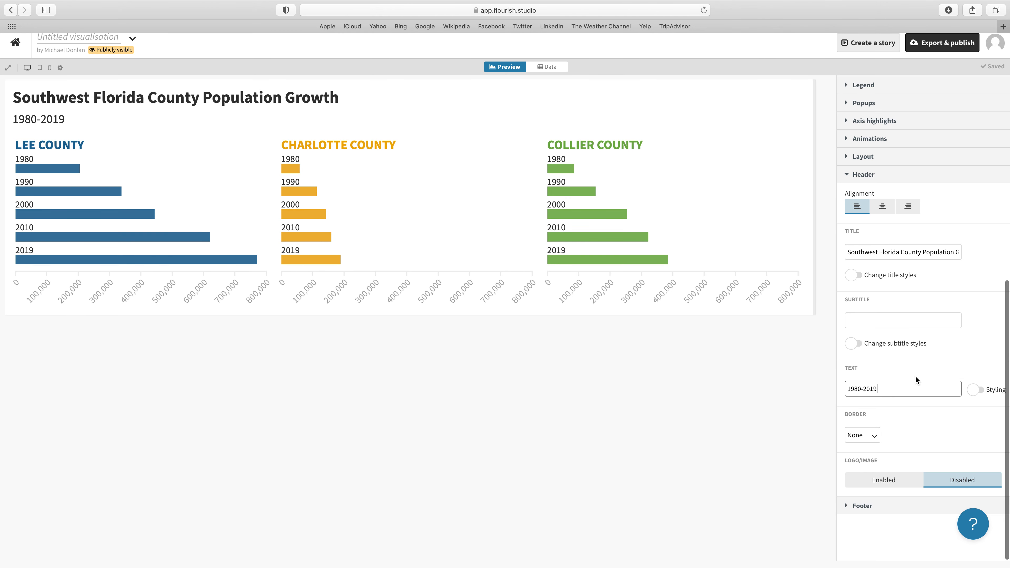
click(847, 177)
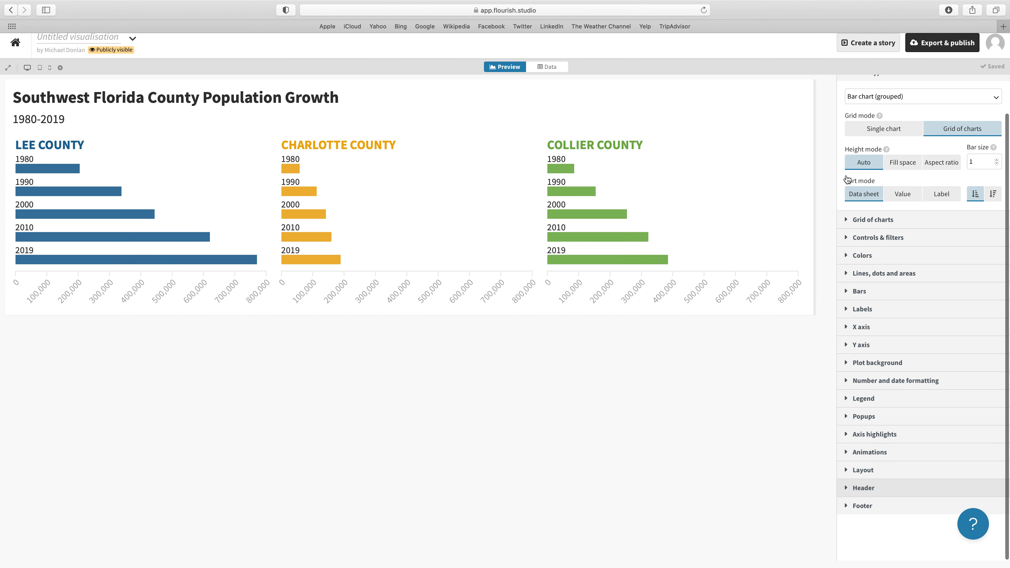
click(849, 508)
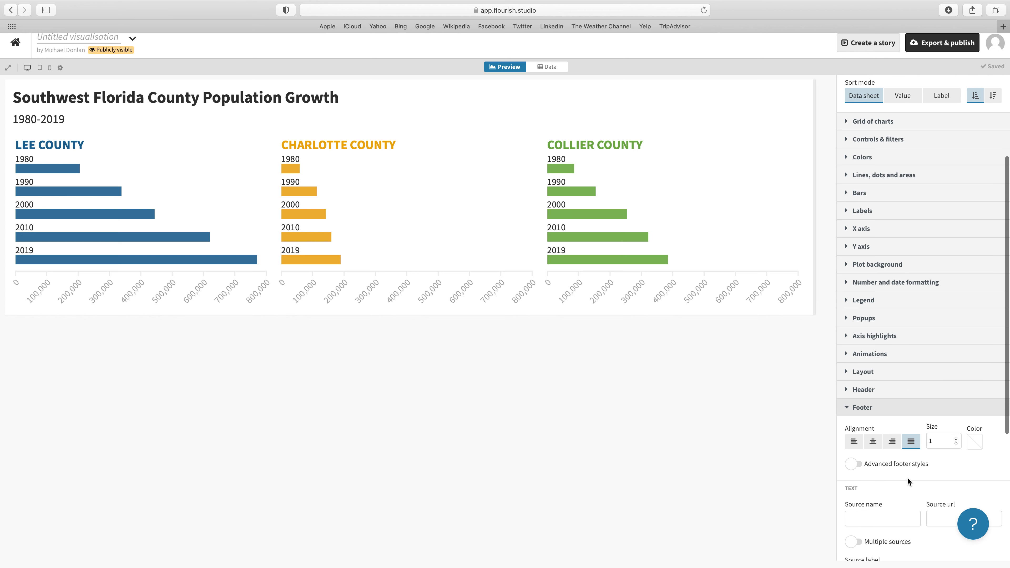
scroll(907, 477, down, 5)
scroll(907, 477, down, 1)
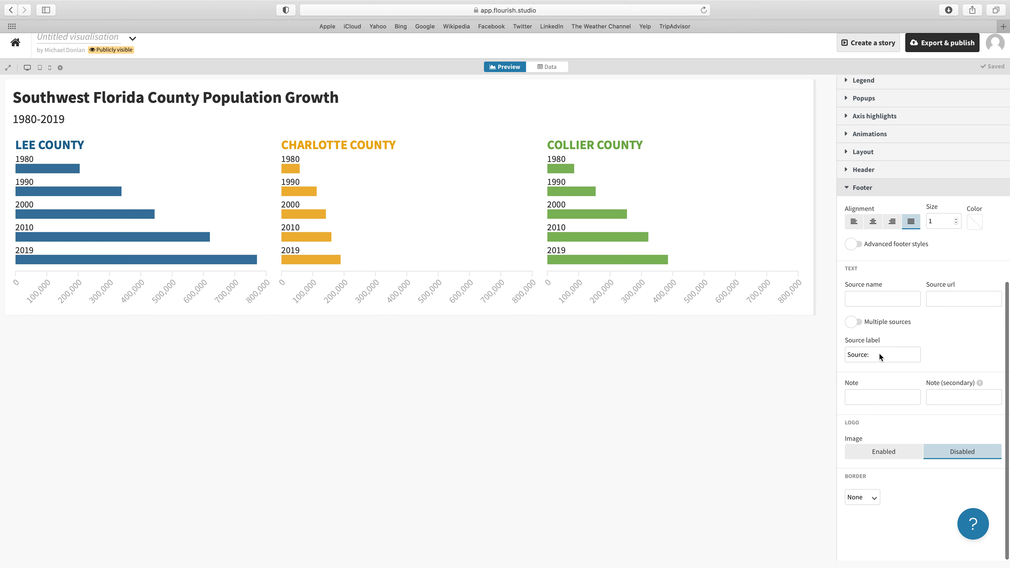
scroll(876, 354, up, 1)
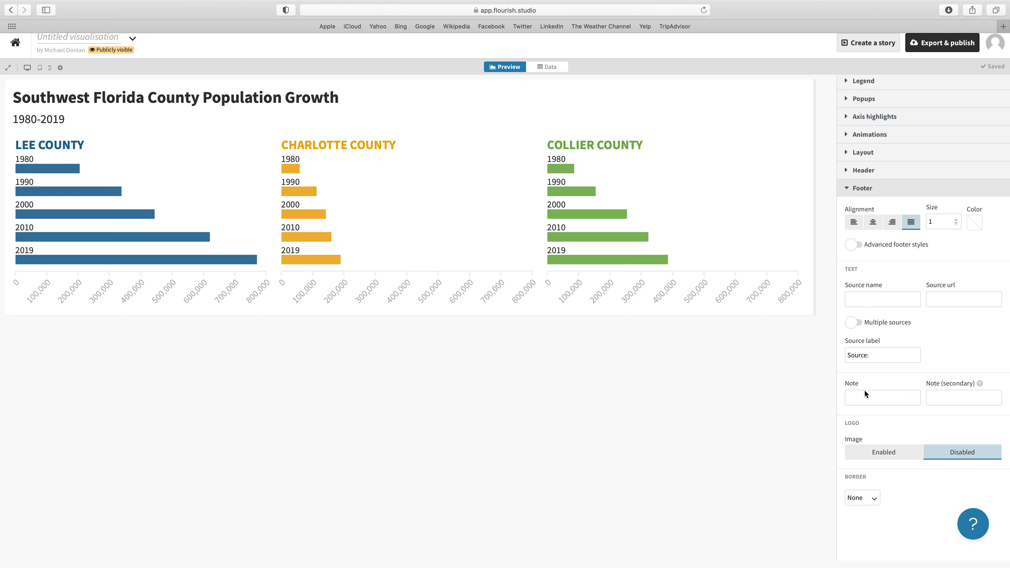
click(862, 398)
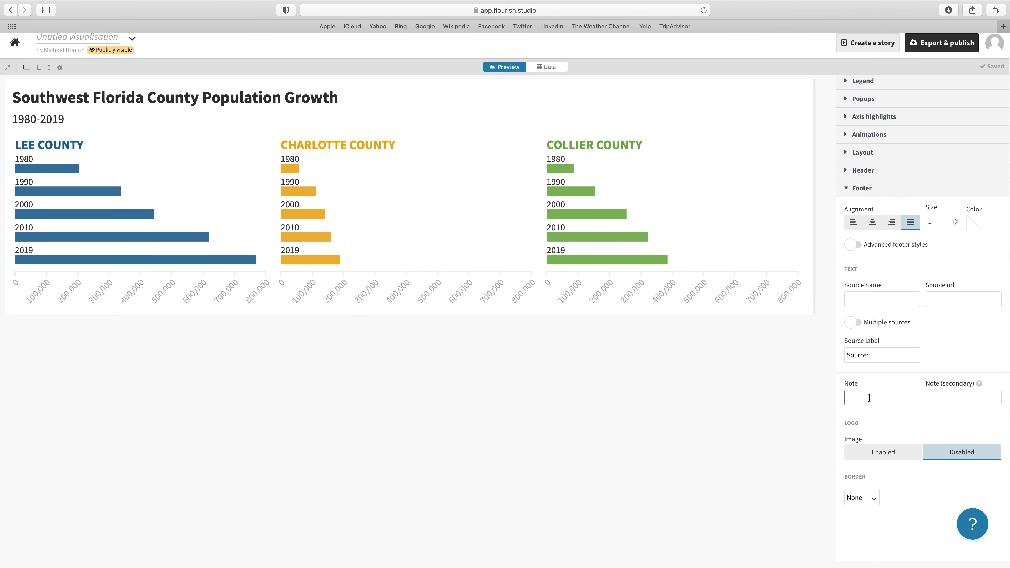
text(Source)
key(BackSpace)
text(S. Census Bureau)
Enter "Graphic by" followed by the author's full name as the footer's secondary note
click(955, 394)
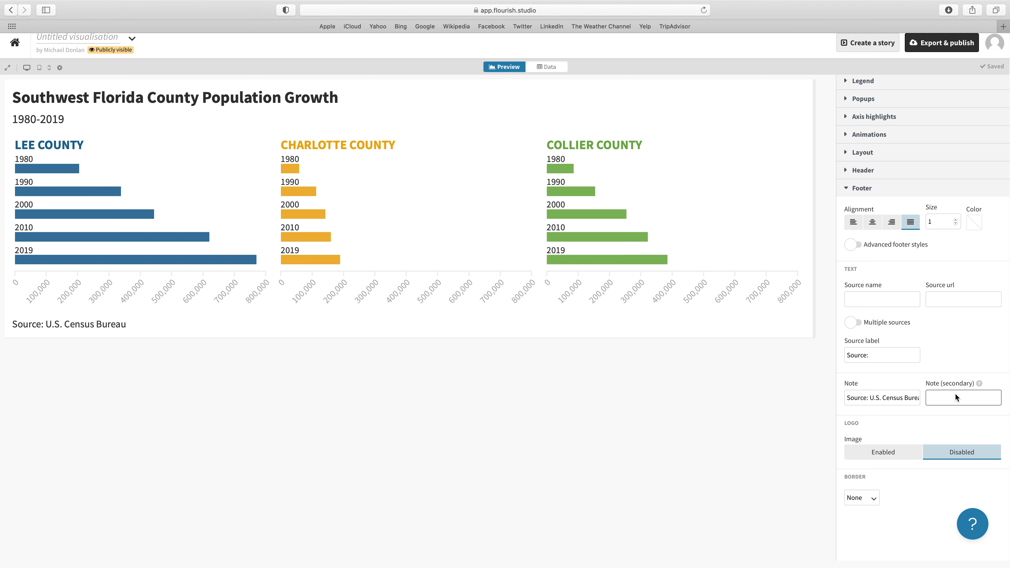
text(Graphic )
text(by)
text( Mich)
text(ale)
text( Don)
text(lan)
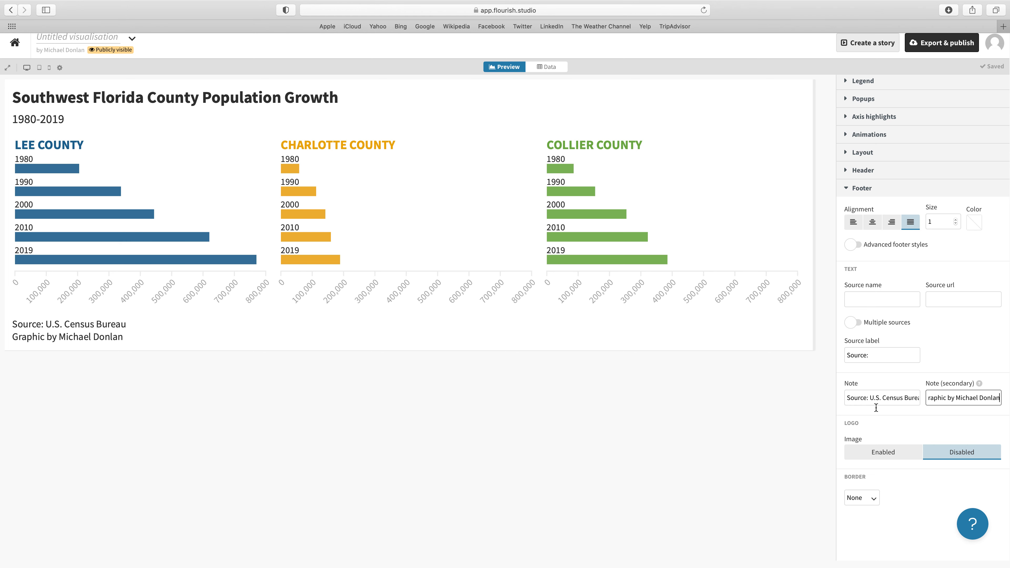
Set the footer text size to .75 and its color to medium gray
scroll(878, 407, up, 2)
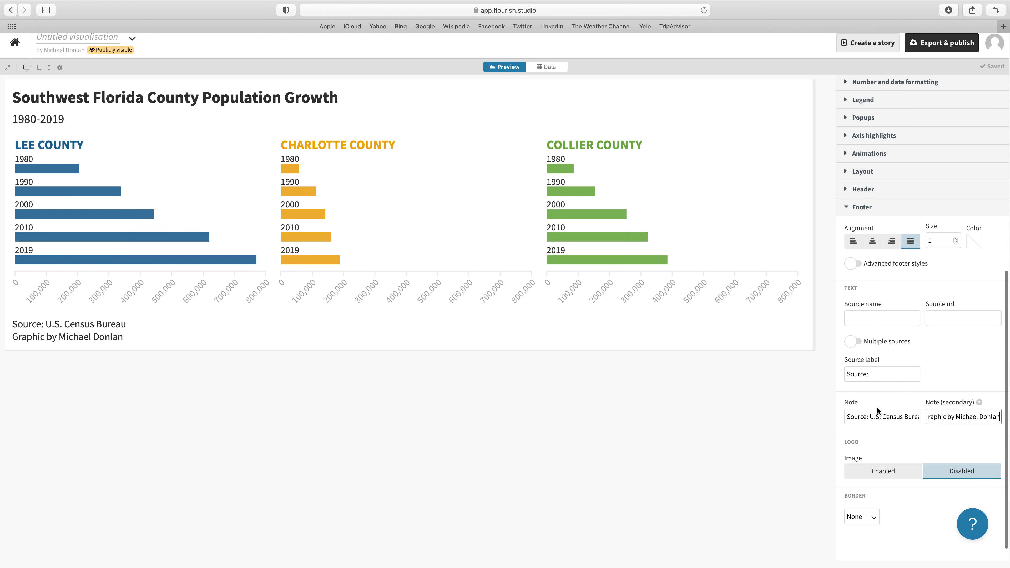
scroll(876, 408, up, 4)
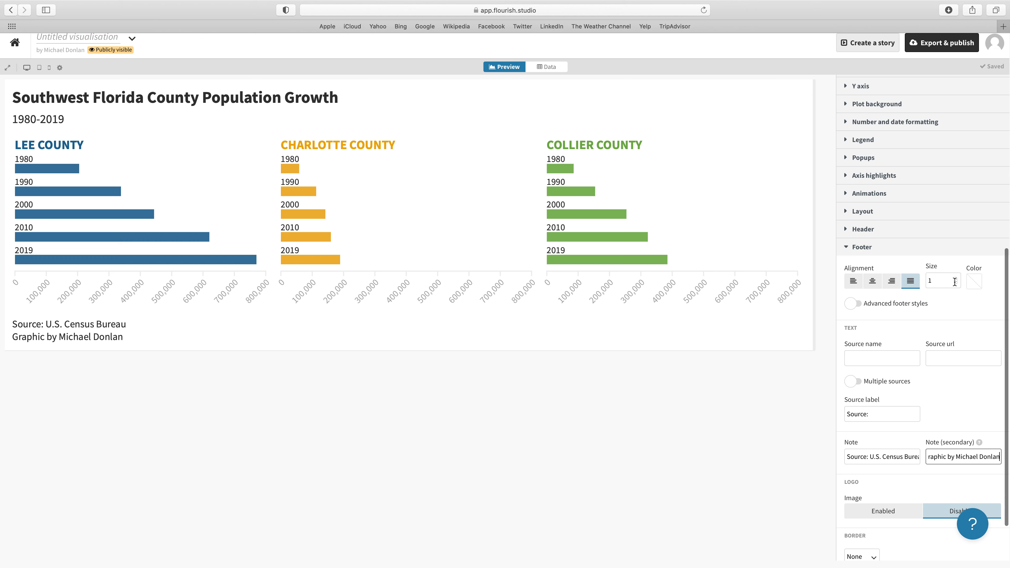
double_click(937, 282)
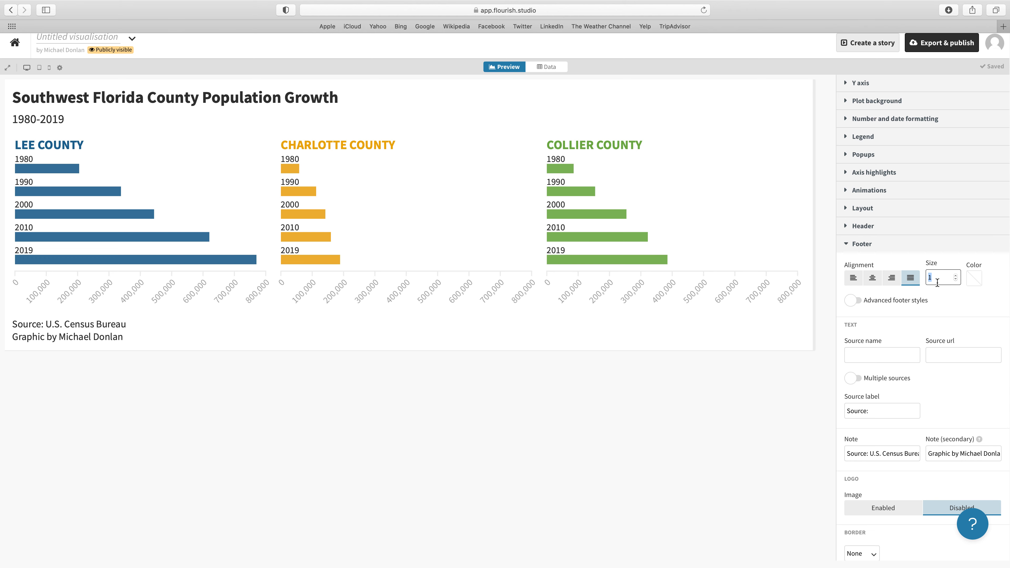
text(.)
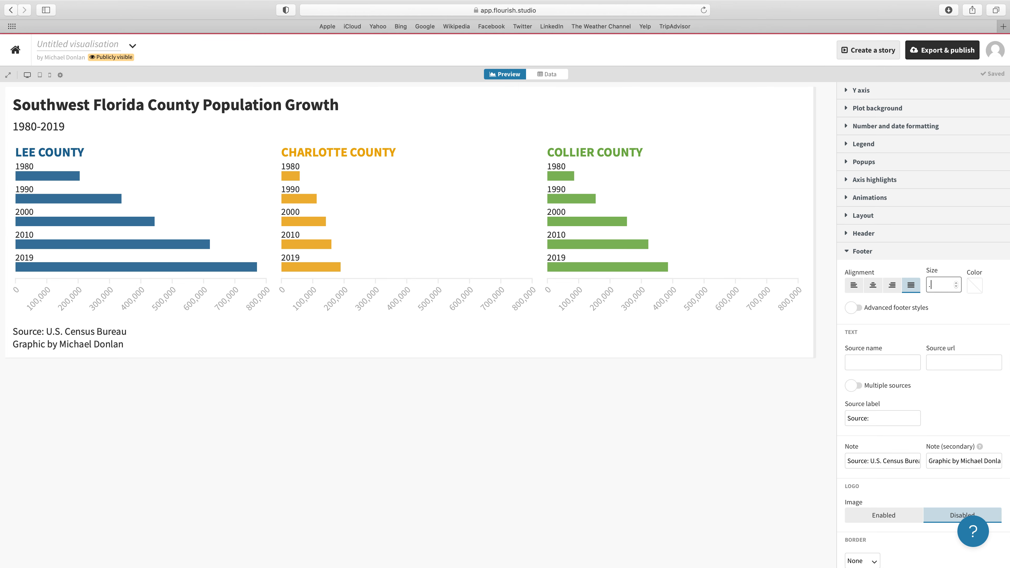
text(75)
click(973, 286)
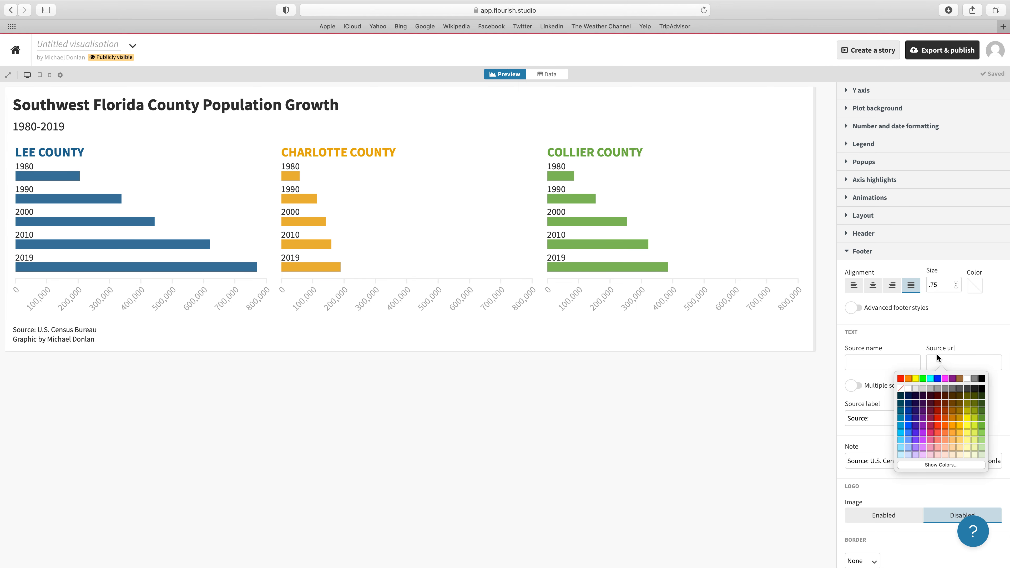
click(937, 389)
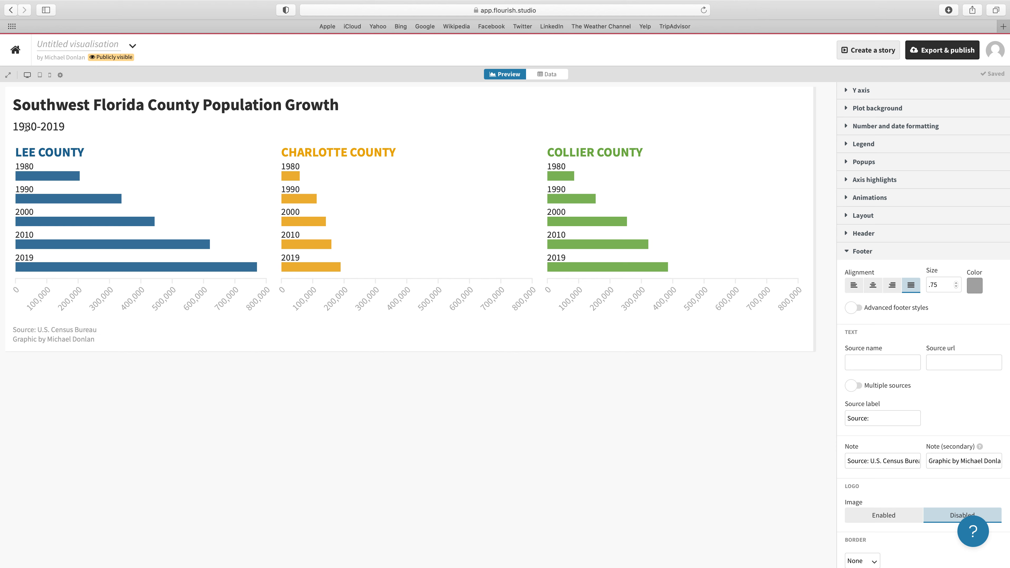
Close the footer settings and replace the header text with "Here's a look at how the three leading counties in Southwest Florida have grown since 1980."
scroll(879, 318, up, 2)
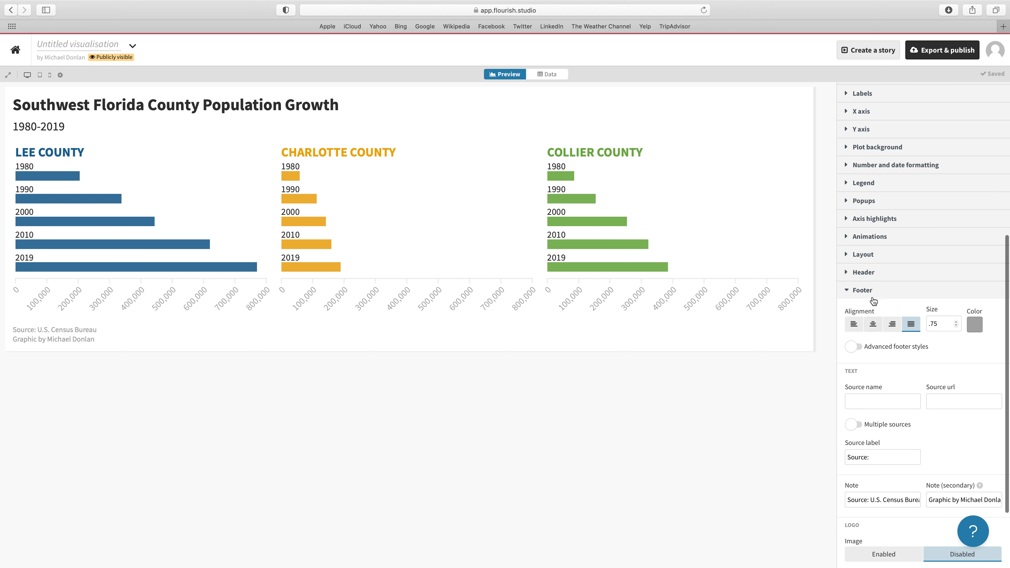
click(848, 303)
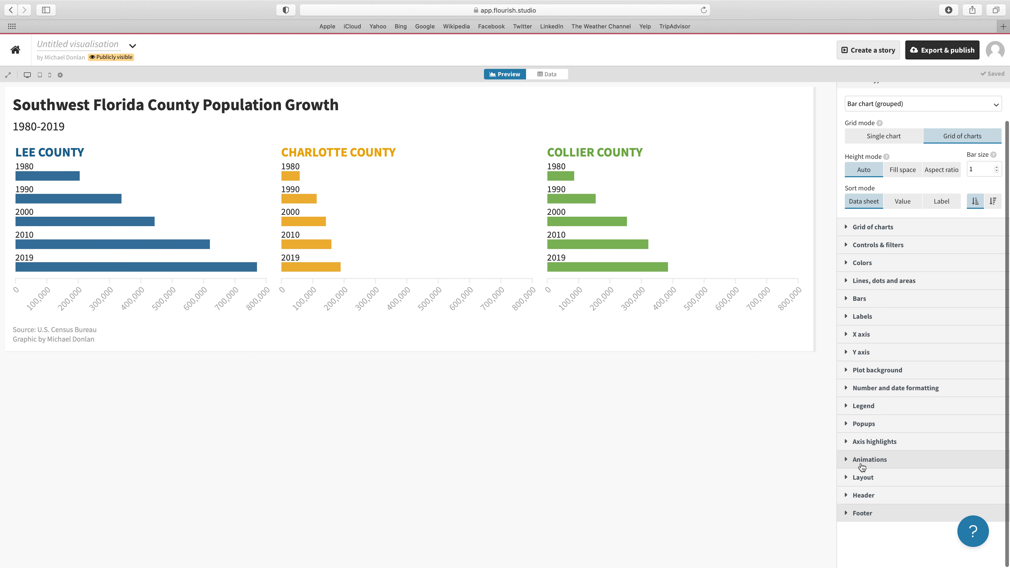
click(845, 495)
scroll(910, 406, down, 8)
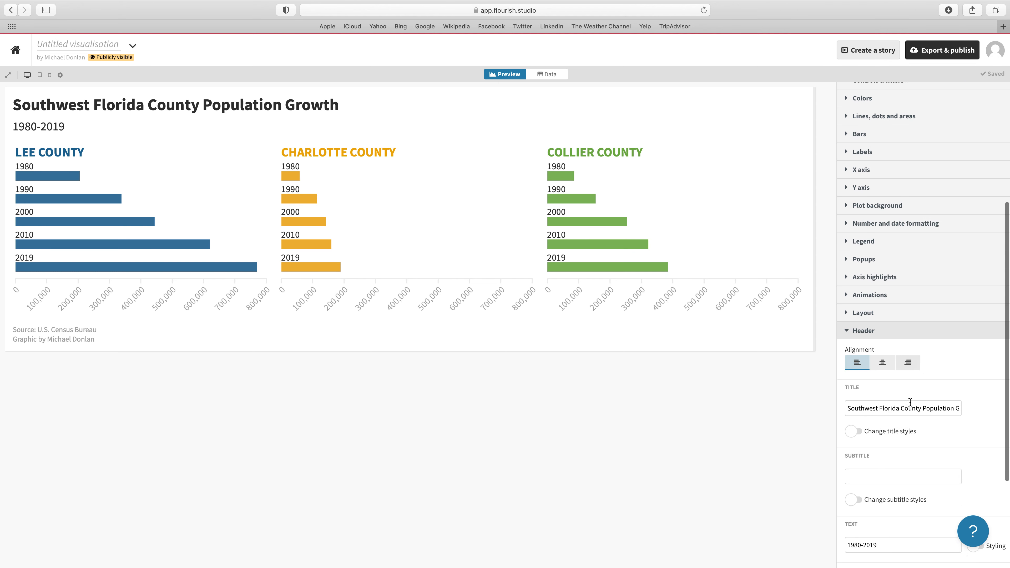
drag(890, 395, 822, 395)
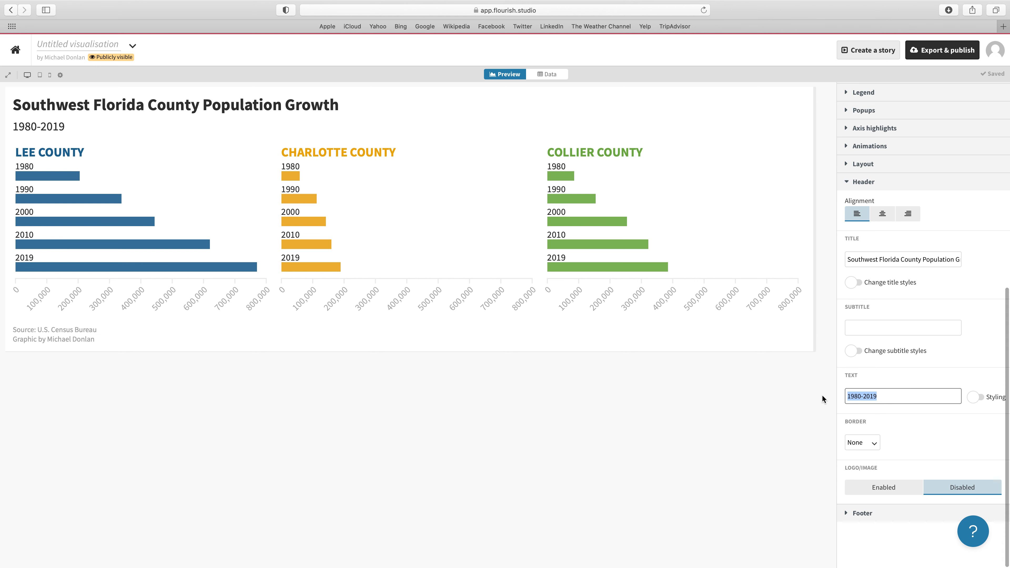
text(Here's a look at how )
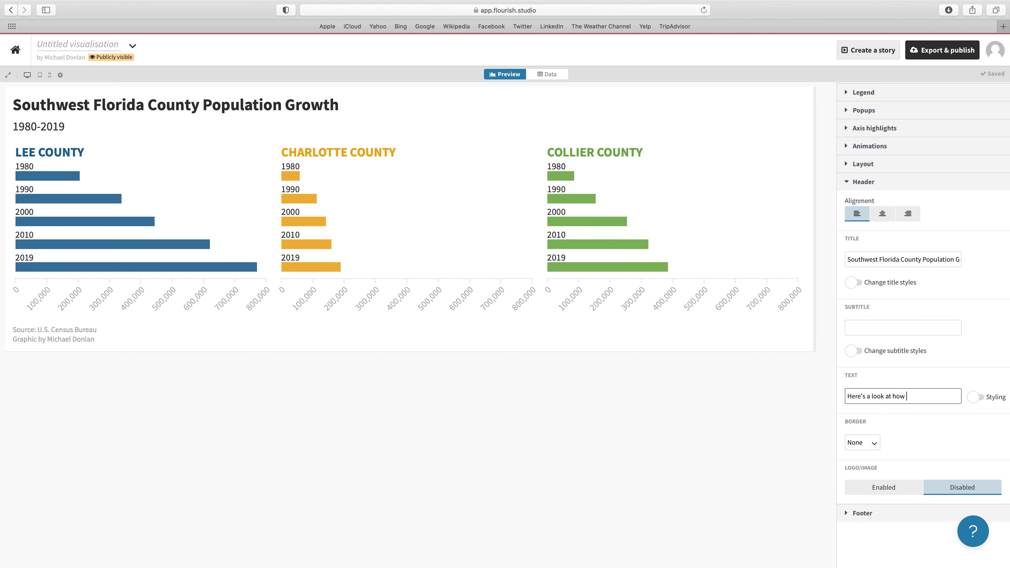
text(the three leadin)
text(g count)
text(ies in)
text( Southwest)
text( Florida have)
text( grown sinc)
text(e)
text( 1980)
text(,)
key(BackSpace)
key(Left)
key(Left)
key(Left)
key(Left)
key(Left)
key(Left)
key(Left)
key(Left)
key(Left)
key(Left)
key(Left)
key(Left)
key(Left)
key(Left)
key(Left)
key(Left)
key(Left)
key(Left)
key(Left)
key(Left)
key(Left)
key(Left)
key(Left)
drag(936, 397, 983, 392)
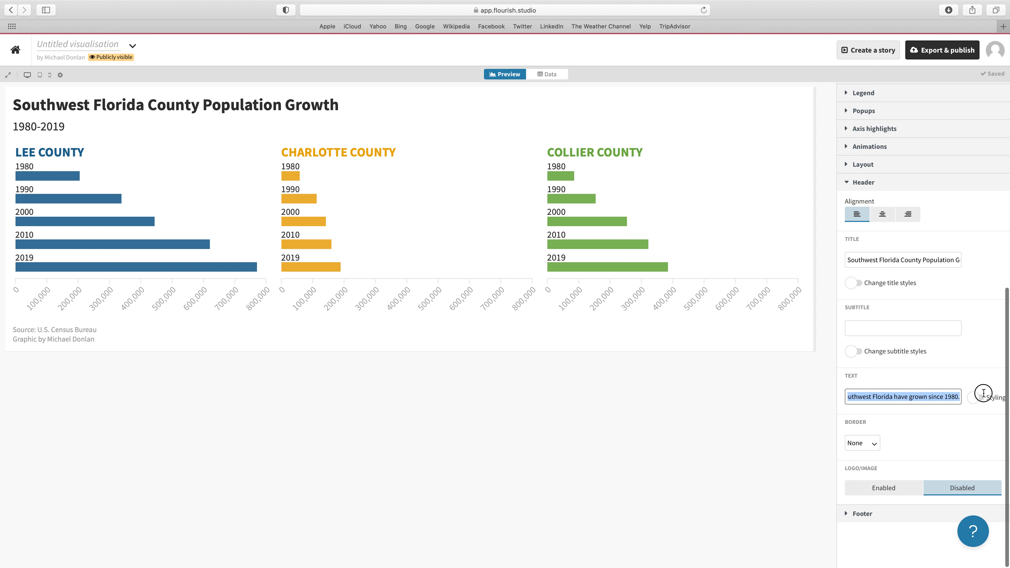
click(961, 397)
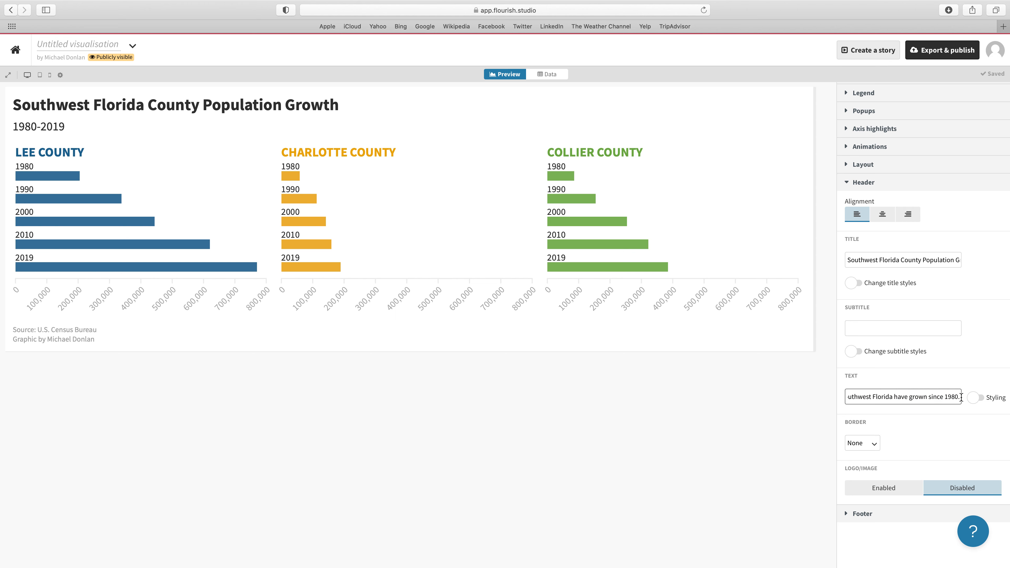
key(Return)
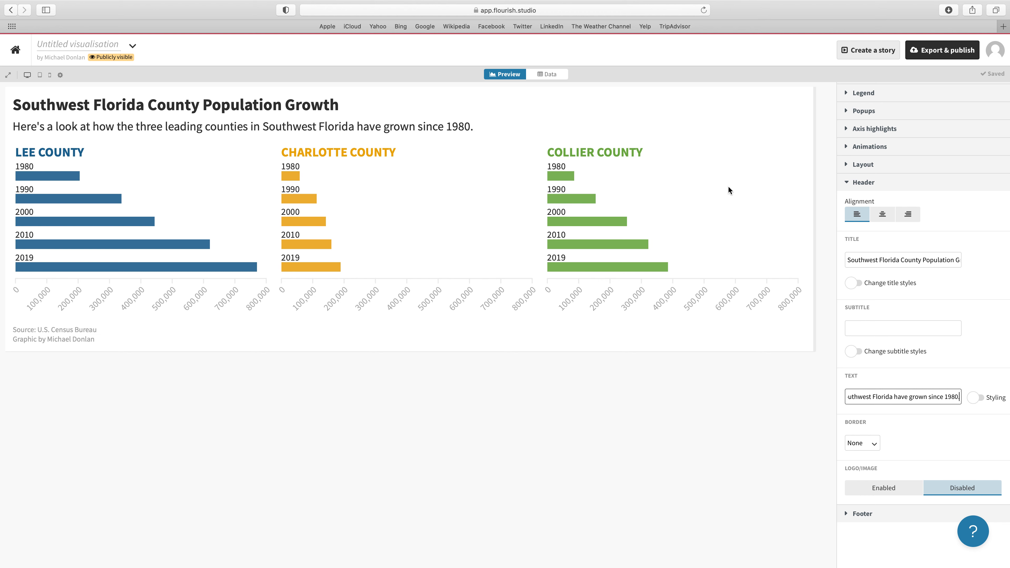
Publish the visualisation to its own page without a password requirement and select its full website embed code
scroll(877, 198, up, 2)
scroll(878, 198, up, 8)
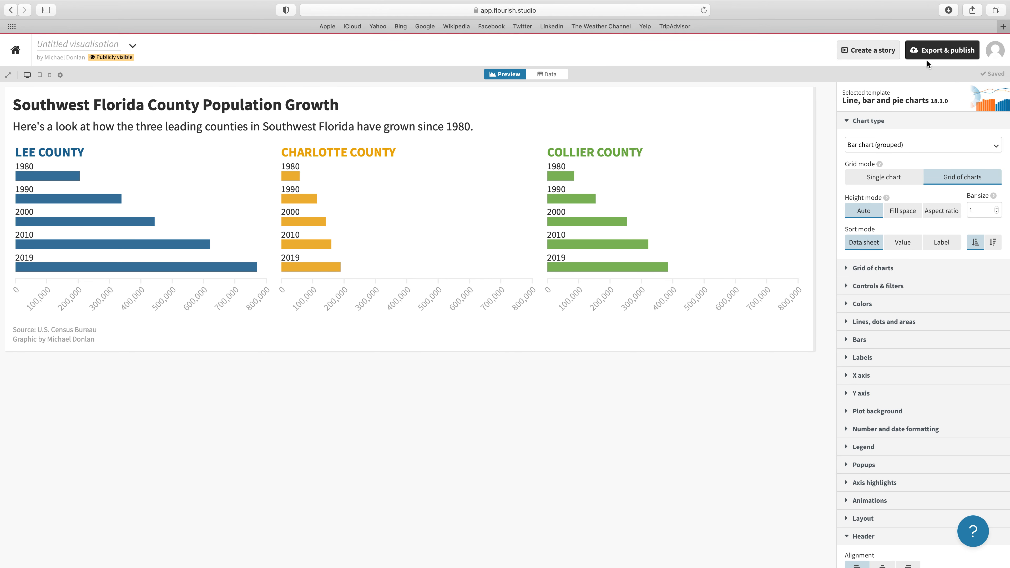
click(937, 53)
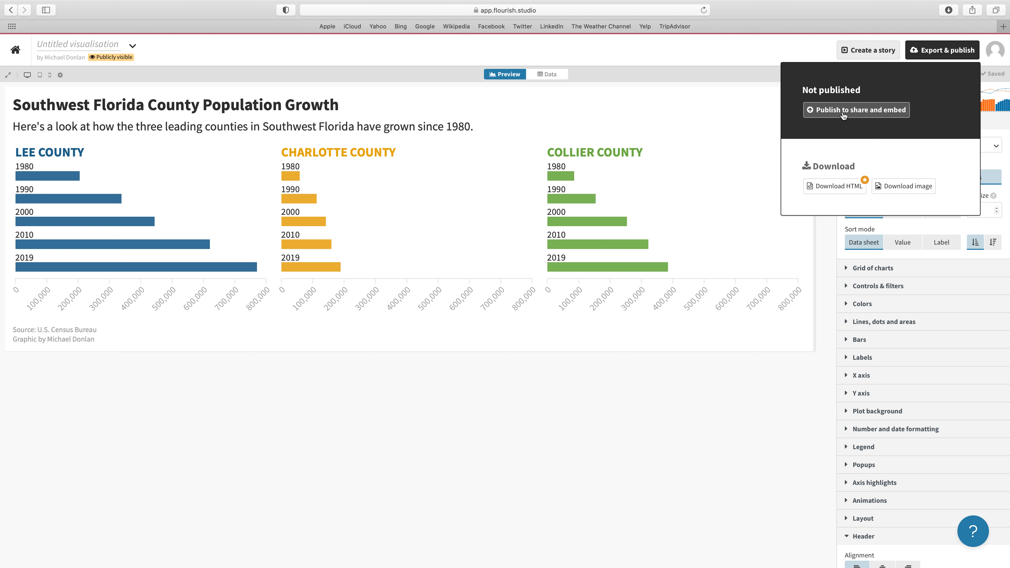
click(861, 115)
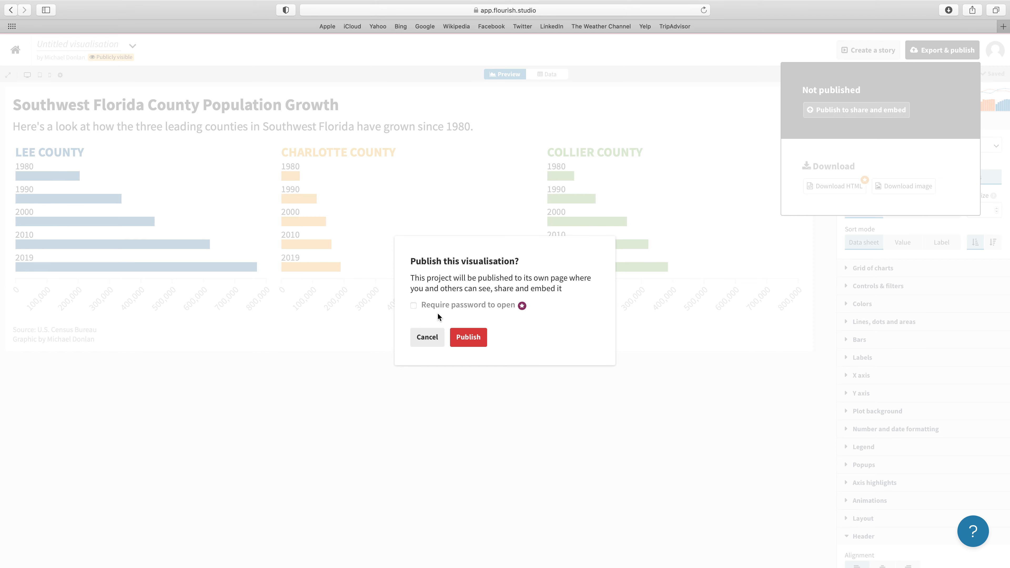
click(466, 337)
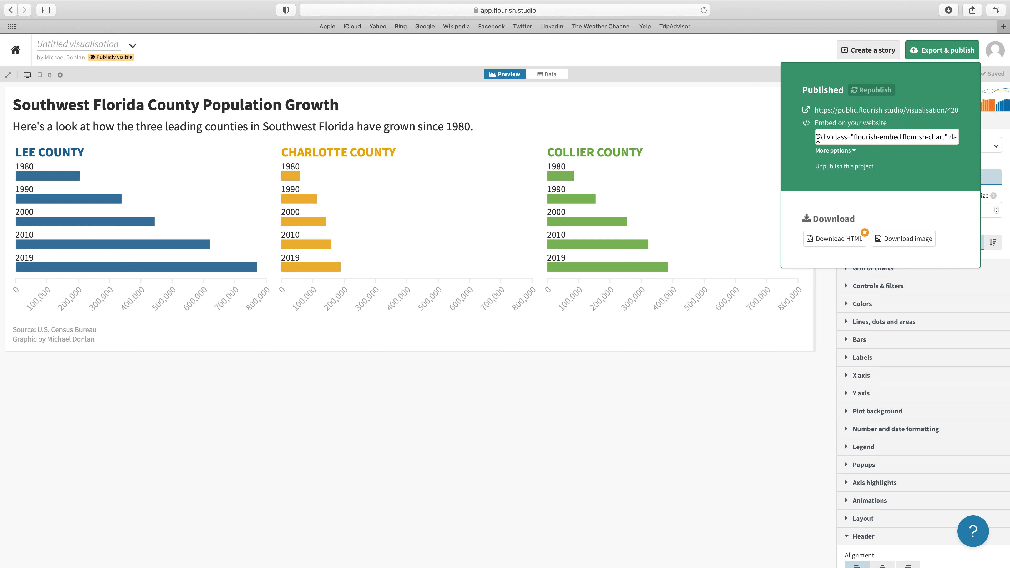
drag(817, 138, 986, 138)
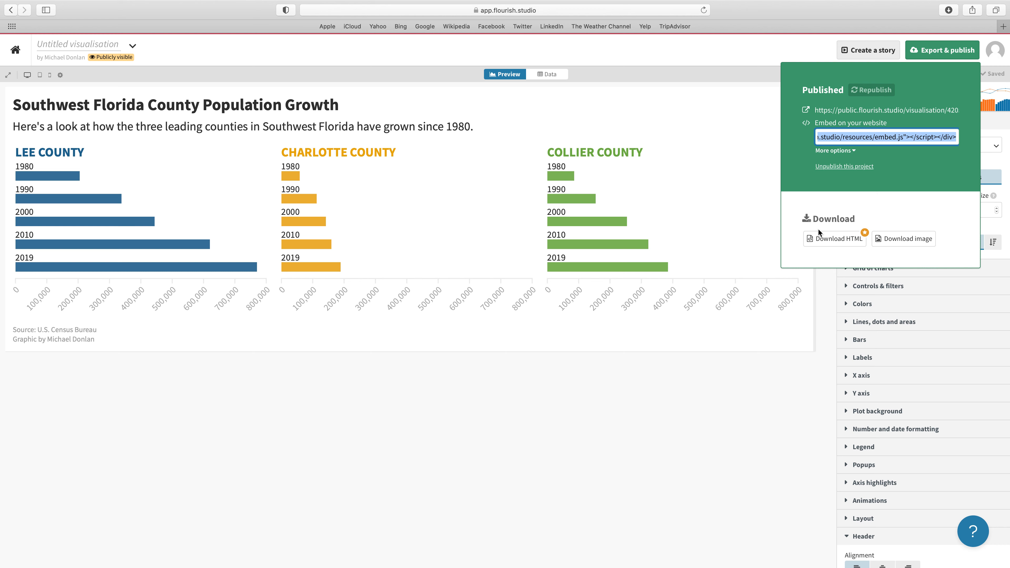
Examine the file format options for downloading a snapshot image of the chart, and cancel the download
click(913, 240)
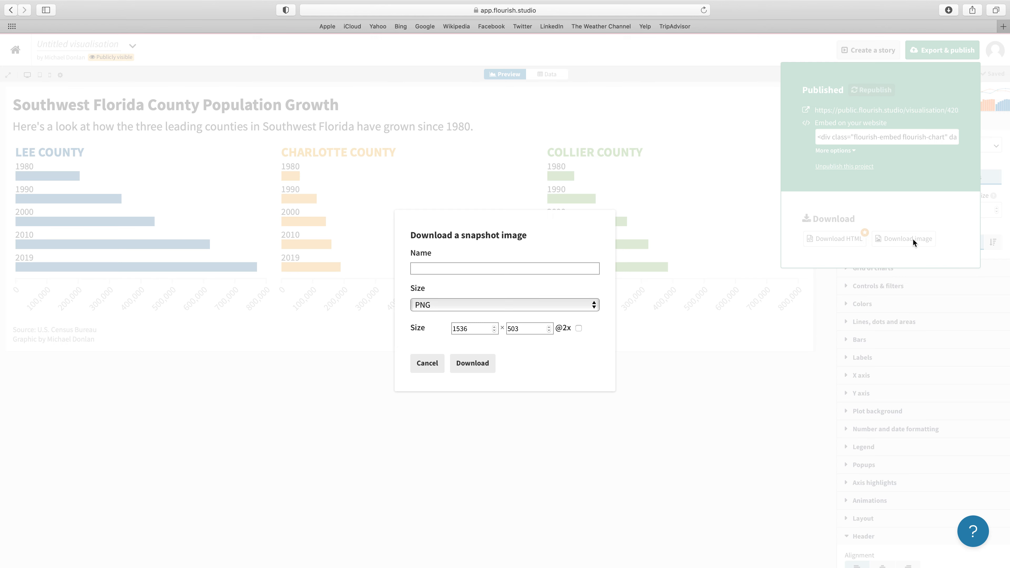
click(457, 305)
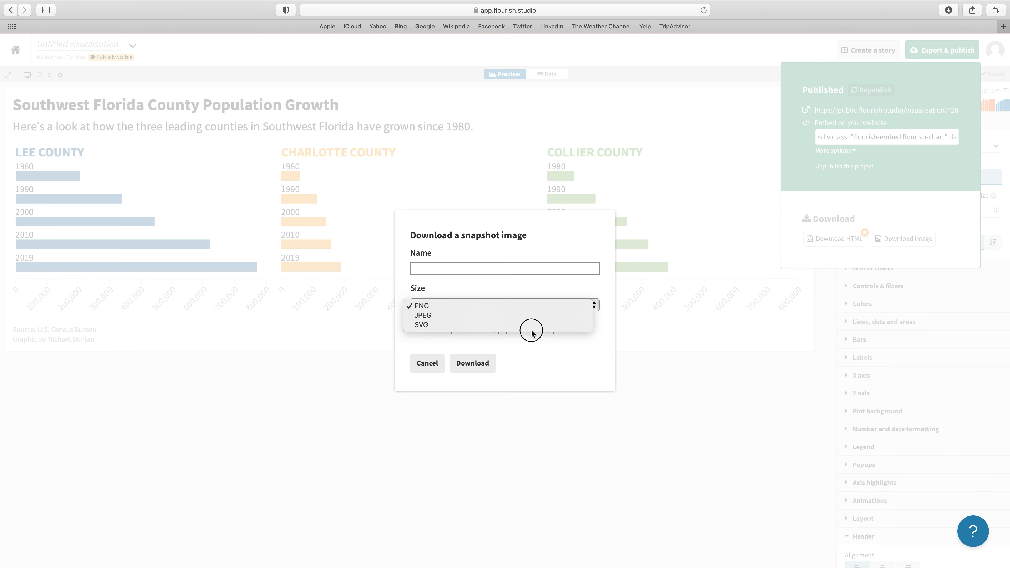
click(640, 328)
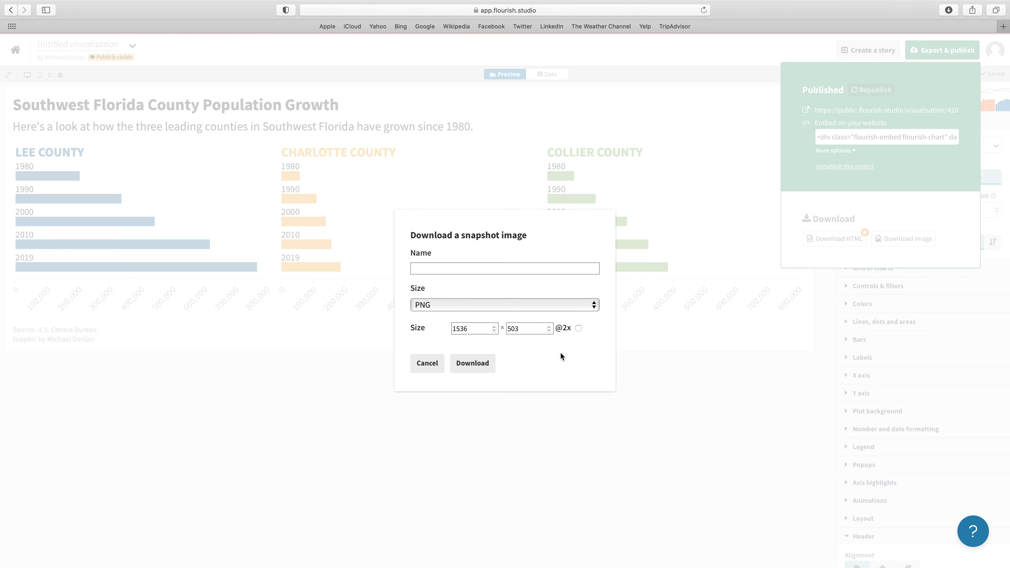
click(426, 364)
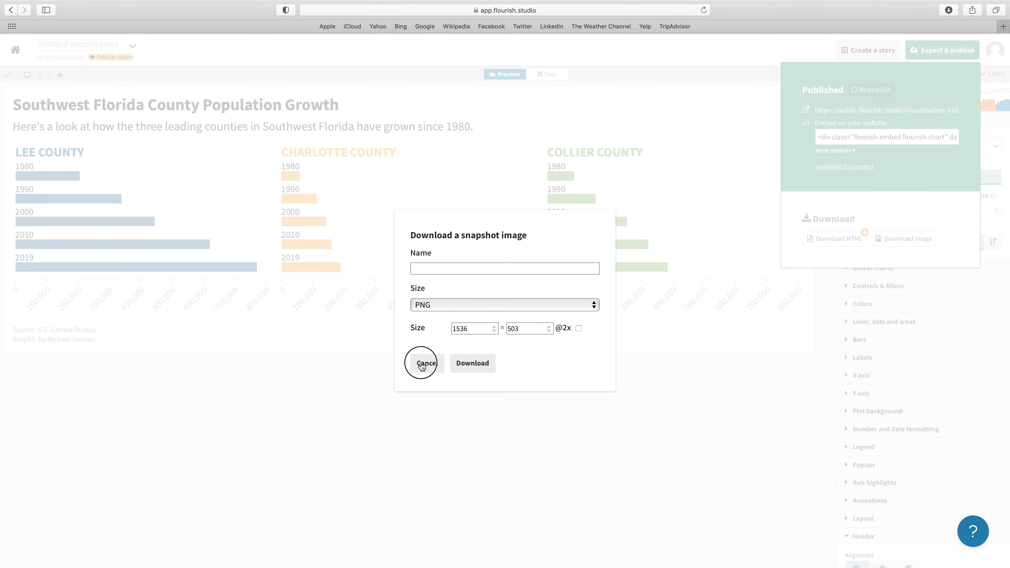